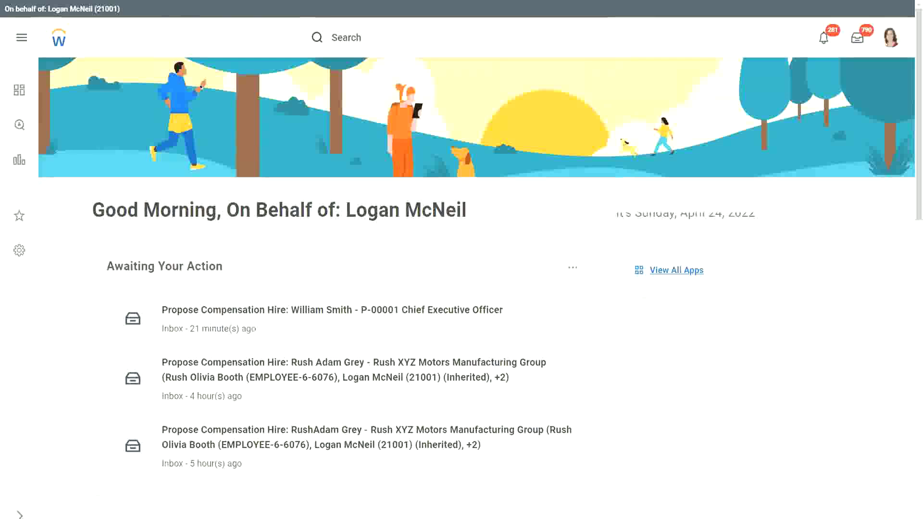
Add blank lines, then paste 'Dependent Information : Dependent' and 'Employee Information : Worker' into the note.
key("alt+Tab")
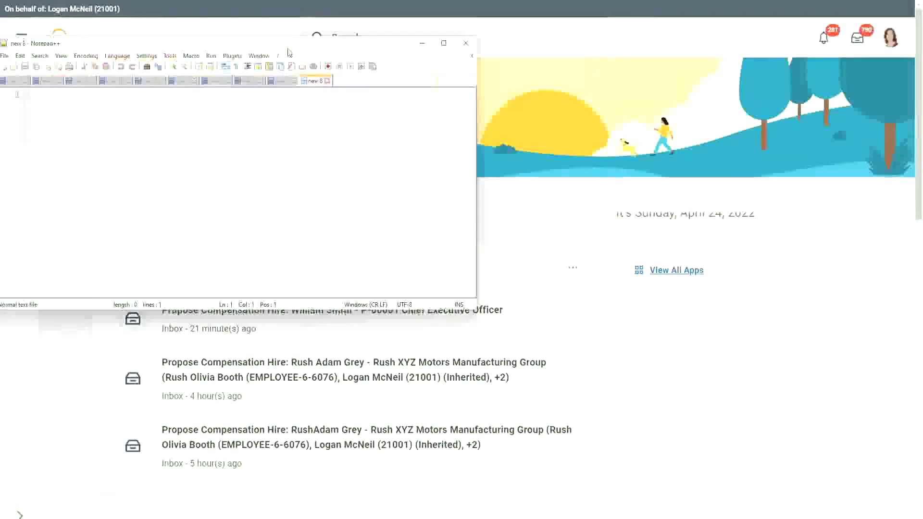
key("Return")
key("Return")
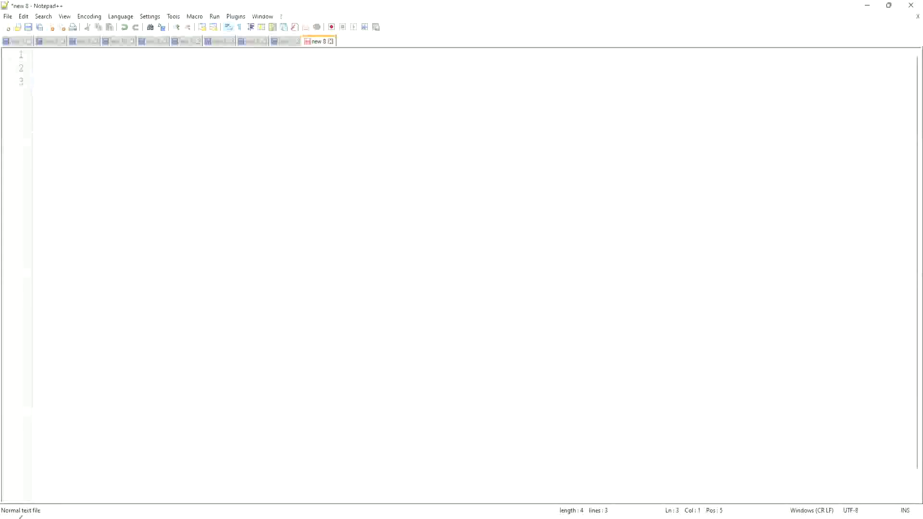
left_click(60, 70)
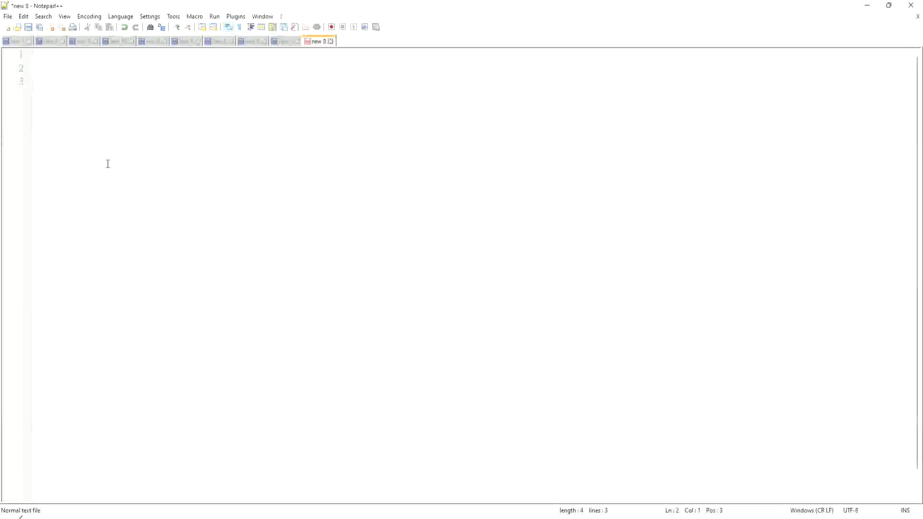
key("ctrl+v")
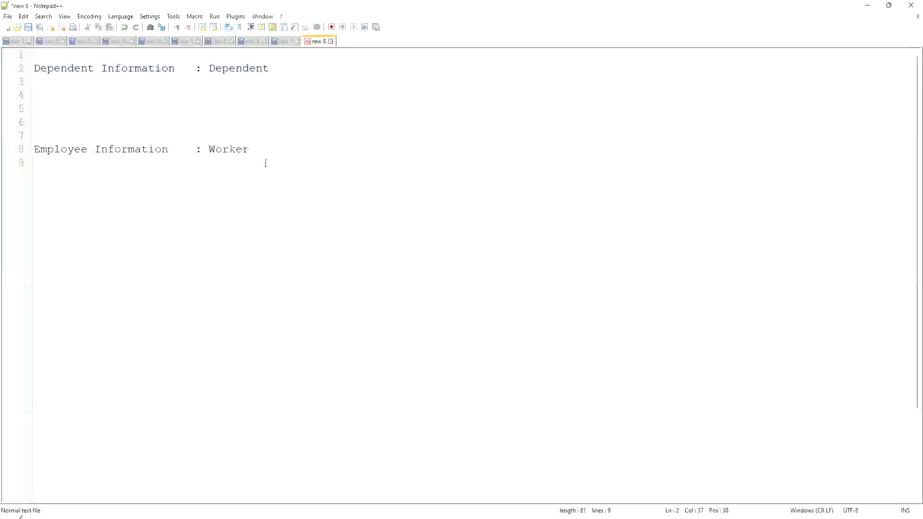
Point back and forth between Dependent on line 2 and Worker on line 8.
left_click(255, 149)
key("Down")
left_click(221, 149)
left_click(228, 160)
left_click(226, 70)
left_click(222, 149)
left_click(236, 70)
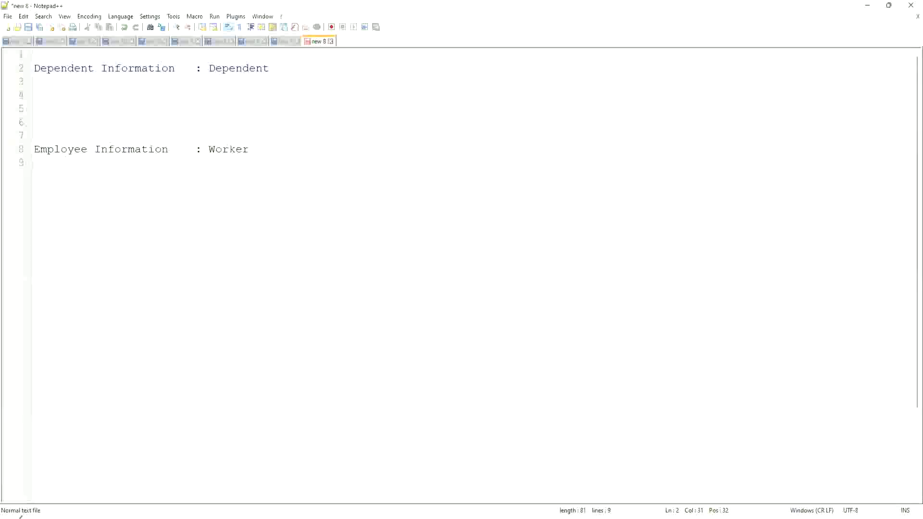
Draw a double arrow from Dependent to Worker, labelled 'Worker:Dependent(s) = 1:many' on one line.
left_click_drag(224, 77, 225, 143)
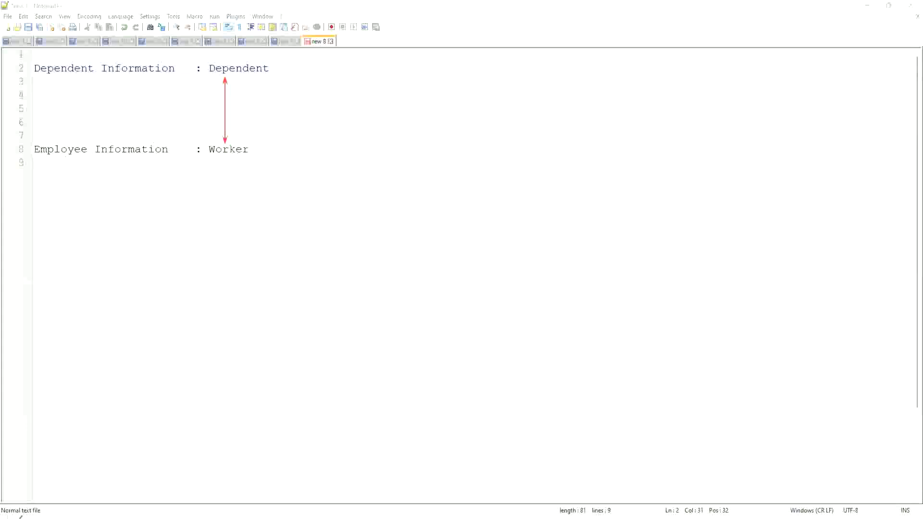
left_click(233, 113)
type("Worker")
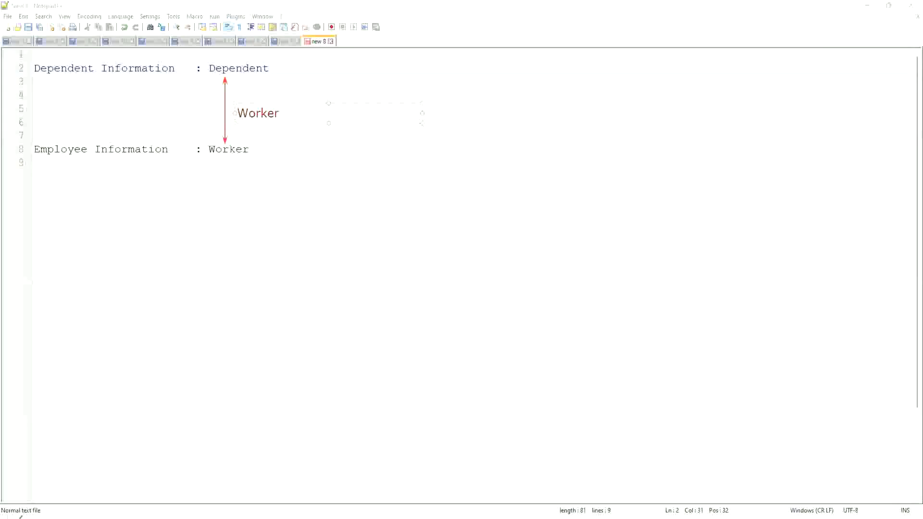
key("BackSpace")
type(": D")
key("BackSpace")
key("BackSpace")
type("Dependent(s) = ")
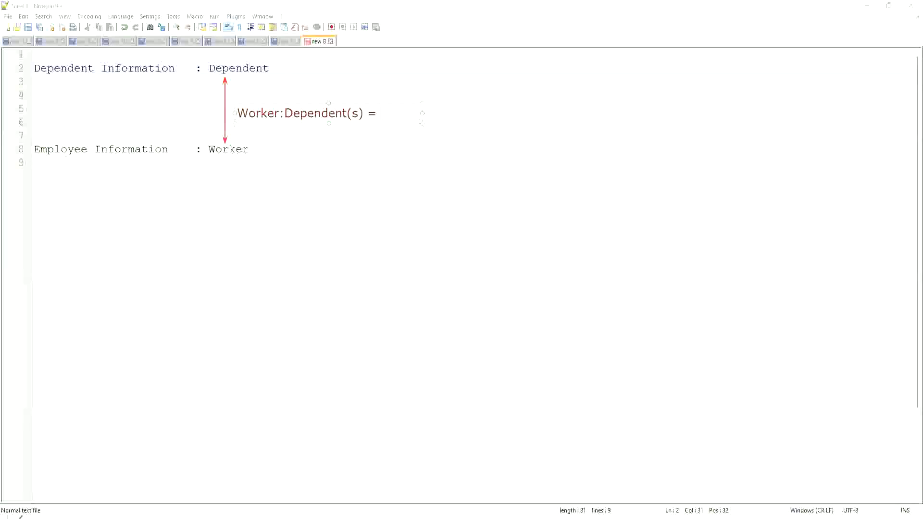
type("1:ma")
type("ny")
left_click_drag(421, 120, 498, 117)
left_click(258, 149)
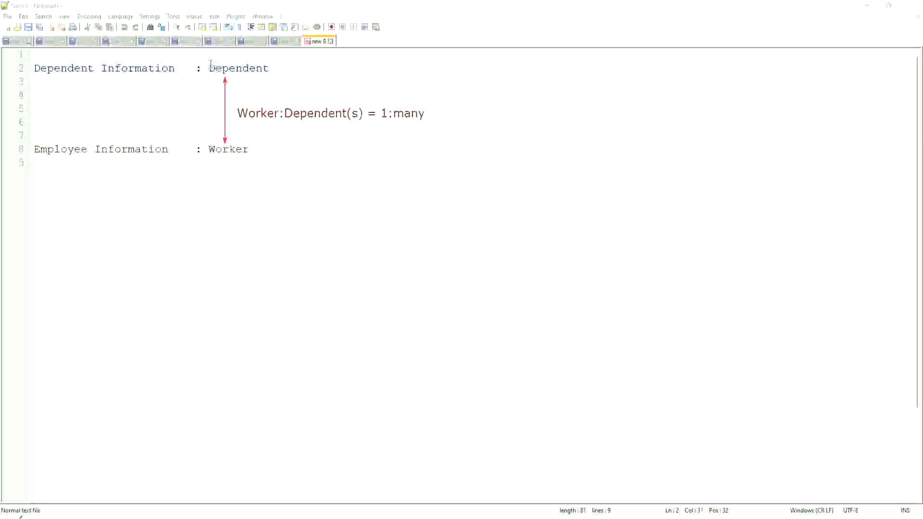
left_click_drag(208, 68, 279, 68)
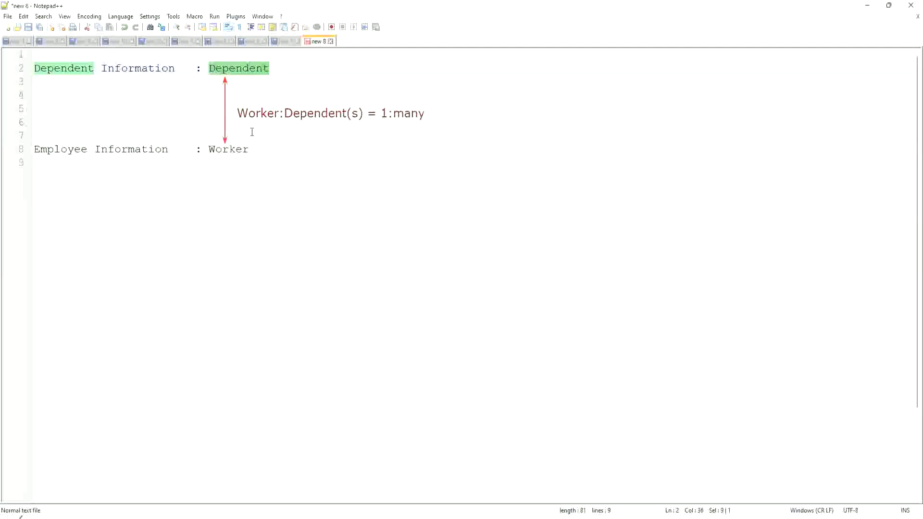
left_click(229, 70)
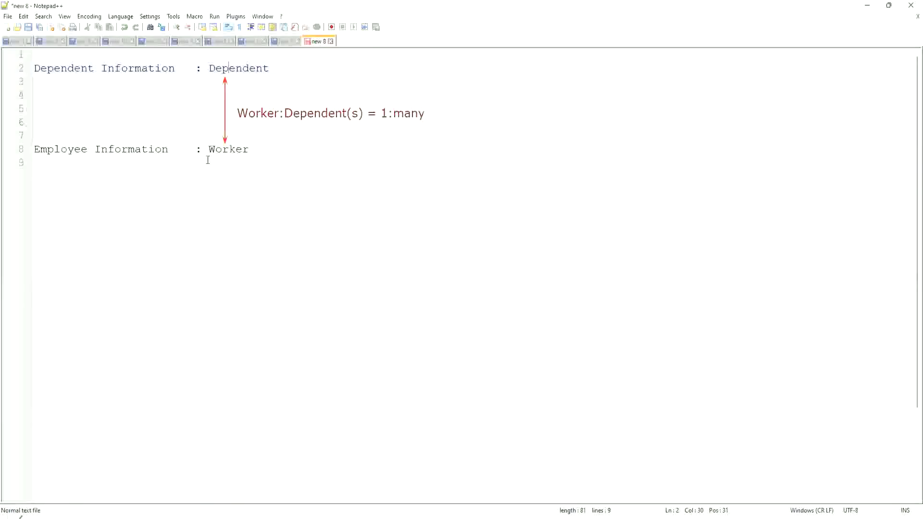
left_click(277, 69)
Write 'Age of the Eldest Dependent of a Worker' on line 11, with blank lines around it.
left_click(213, 185)
type("\\")
key("BackSpace")
key("Return")
key("Return")
type("Age of the Eldest Dependent ")
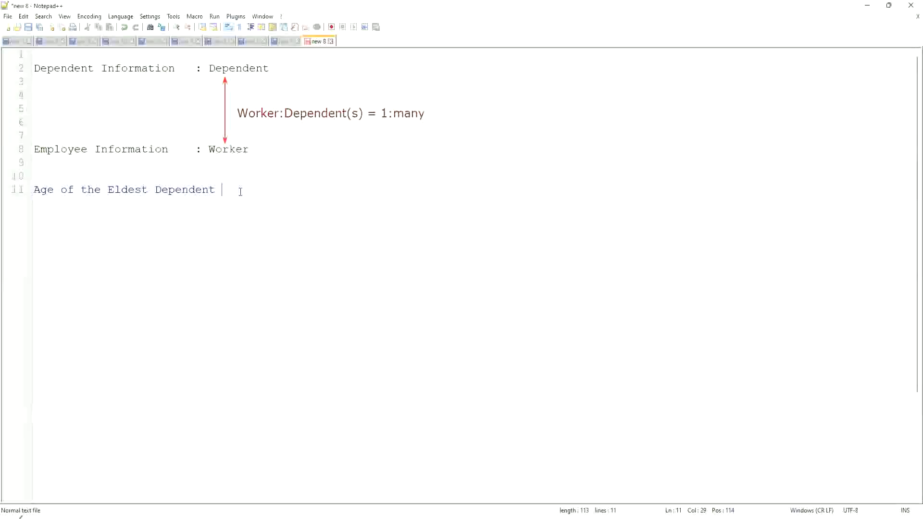
type("o ")
type("f a Worker")
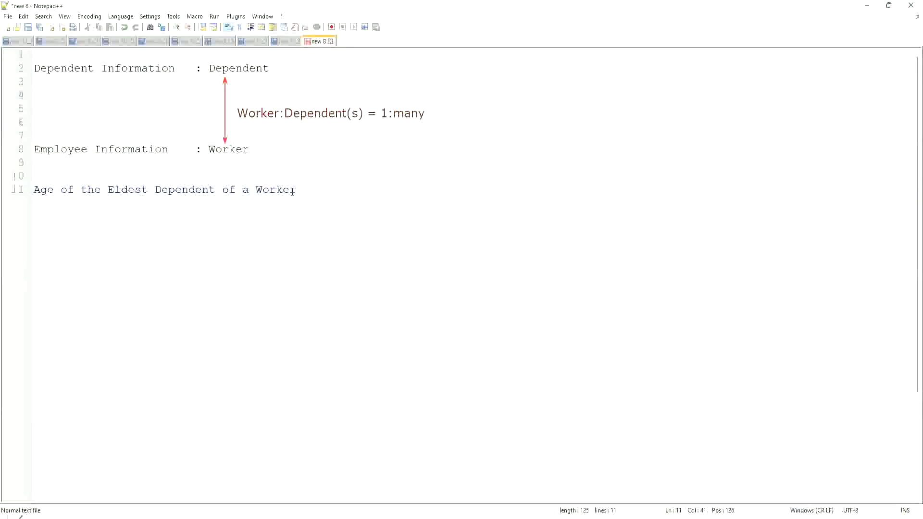
left_click(305, 188)
key("Return")
key("Return")
Highlight 'Age of' and 'Eldest Dependent of a Worker' on line 11 to emphasize them.
left_click(36, 189)
left_click_drag(37, 189, 305, 189)
left_click(303, 190)
left_click(109, 189)
key("shift+Right")
key("shift+Right")
key("shift+Right")
key("shift+Right")
key("shift+Right")
key("shift+Right")
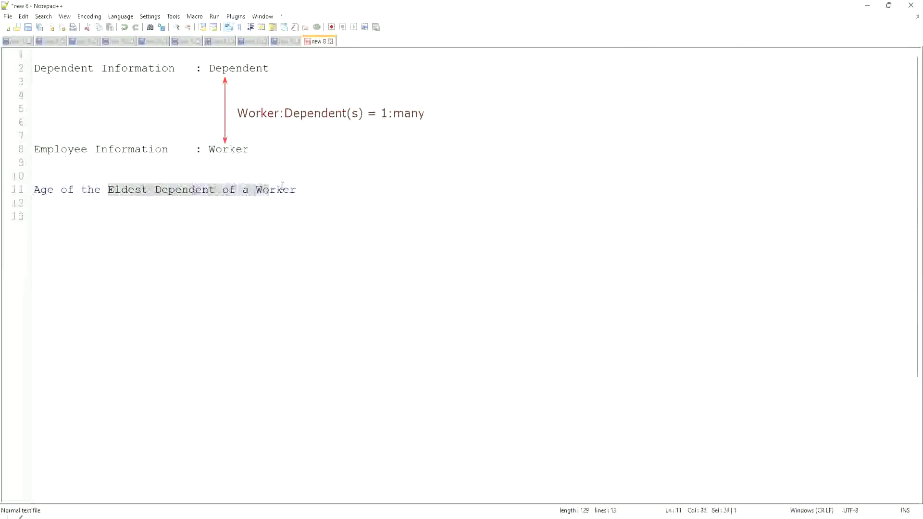
key("shift+Right")
key("shift+Right")
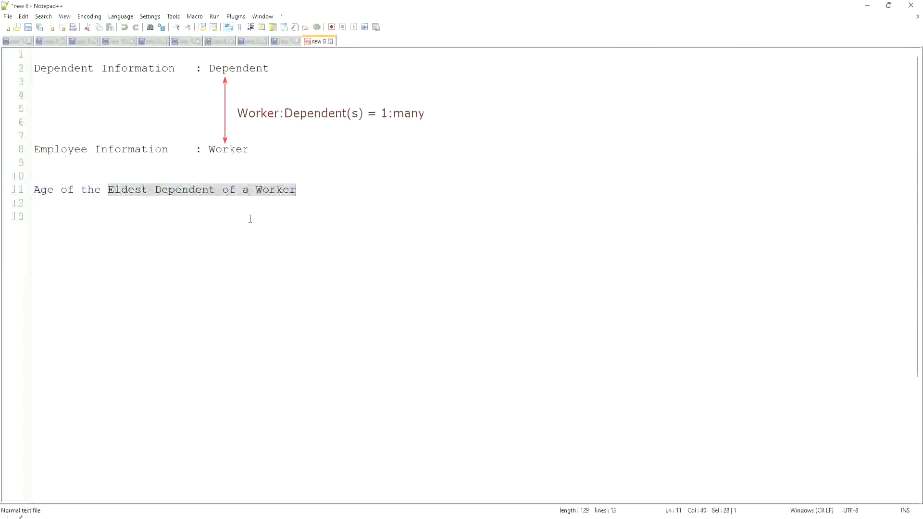
key("Right")
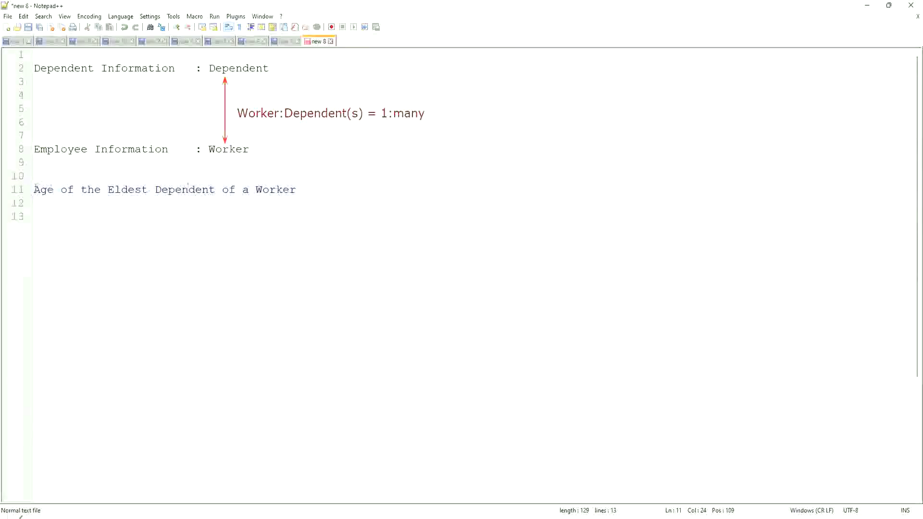
key("Home")
Highlight 'Age of the Eldest Dependent', then open blank lines below line 11 down to line 13.
key("shift+Right")
key("shift+Right")
key("shift+Right")
key("shift+Right")
key("shift+Right")
key("shift+Right")
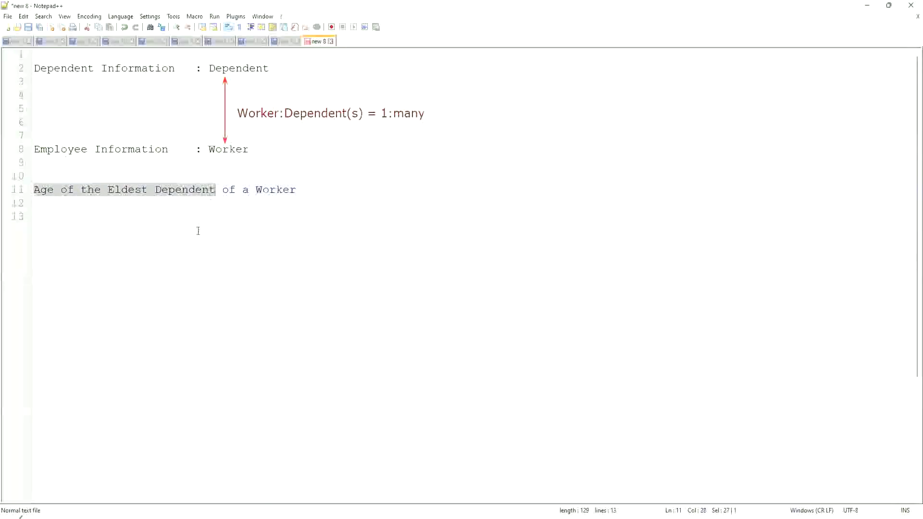
left_click(165, 213)
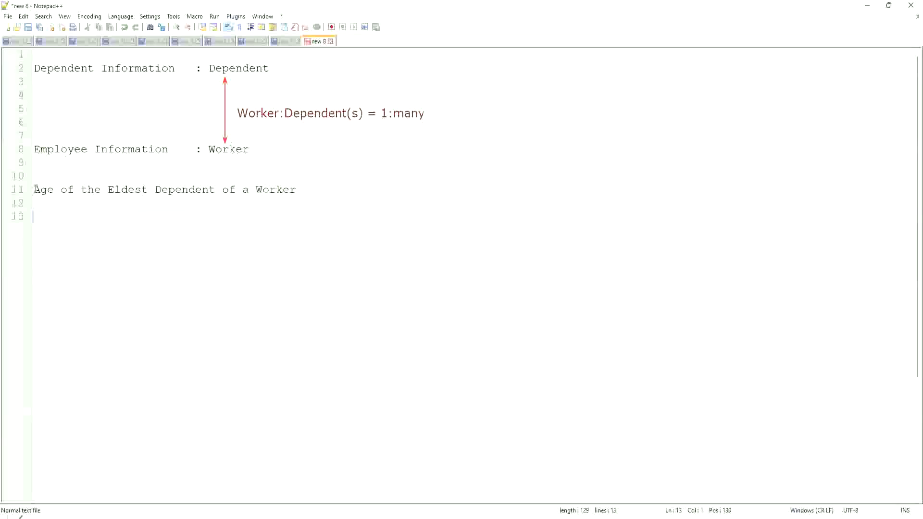
left_click_drag(34, 189, 221, 190)
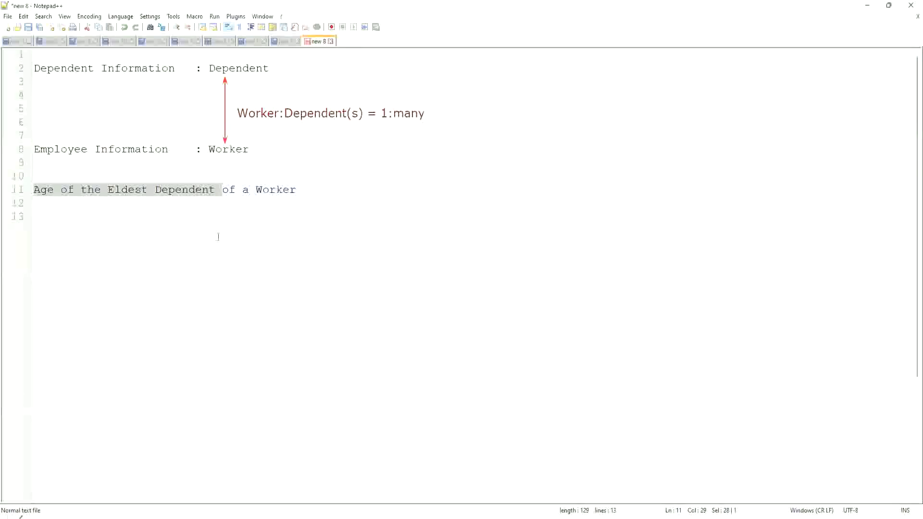
left_click(308, 191)
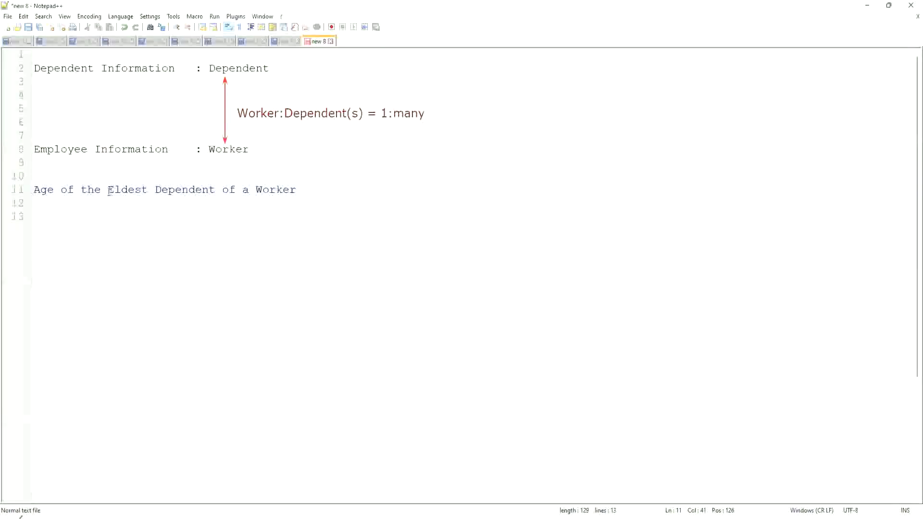
left_click_drag(108, 190, 297, 192)
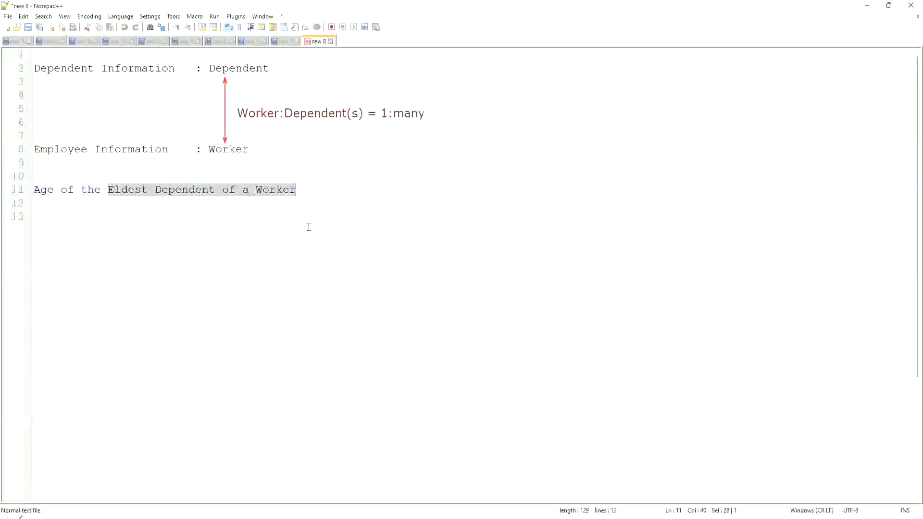
left_click(313, 190)
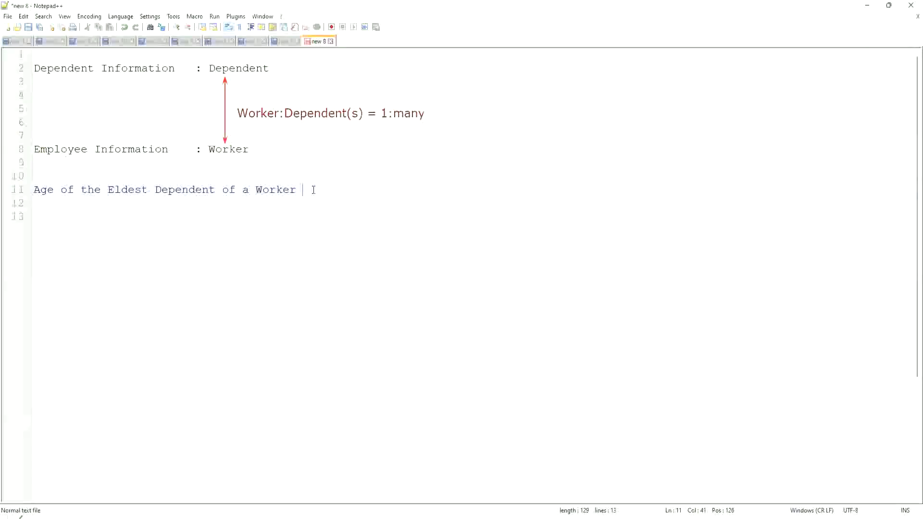
key("Return")
key("Return")
key("Return")
key("Up")
Write 'How to find the Eldest Dependent ??' on line 13 and 'Basis of the Age of the Dependent' below it.
type("How to")
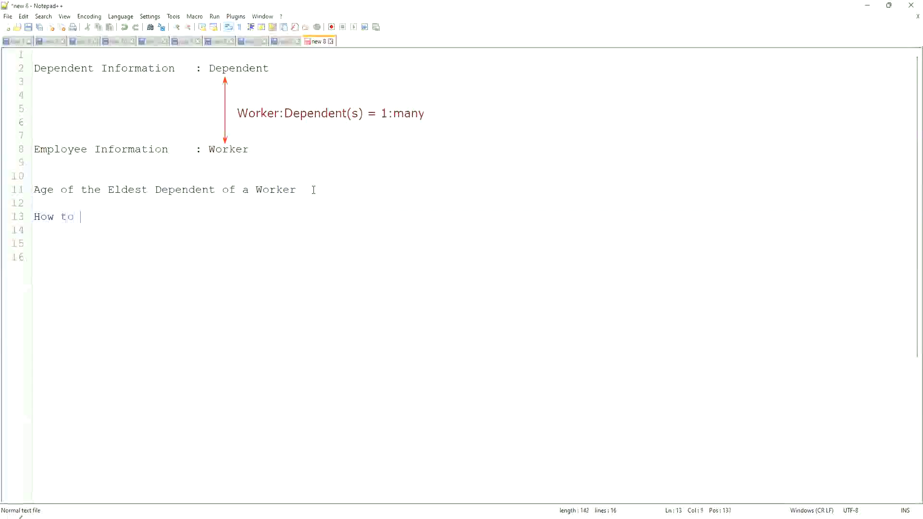
key("BackSpace")
key("BackSpace")
key("BackSpace")
key("BackSpace")
key("BackSpace")
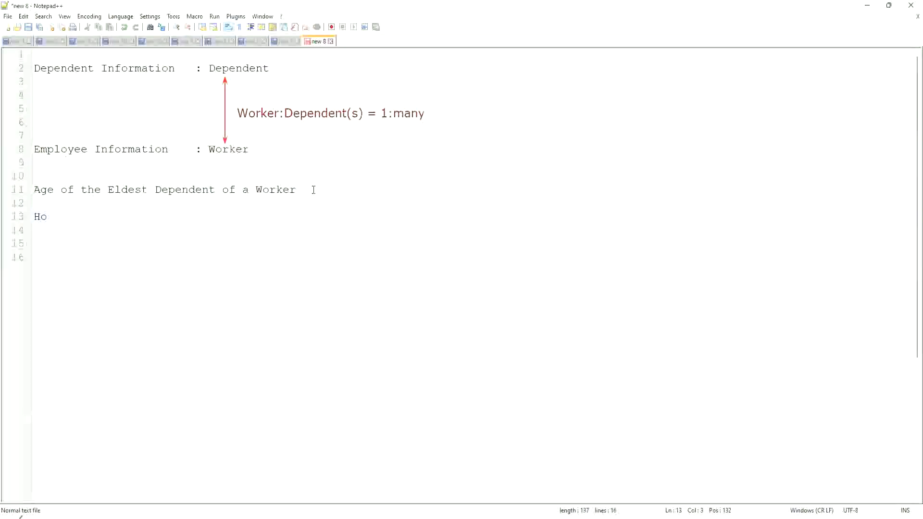
type("w to find the Eldest Dependent ")
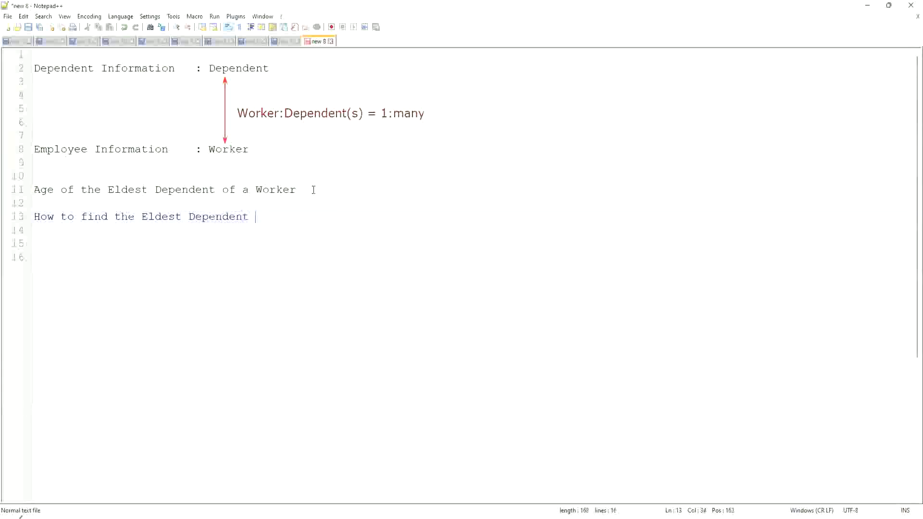
type("??")
key("Return")
key("Return")
type("Basis of the Age of the Dependent")
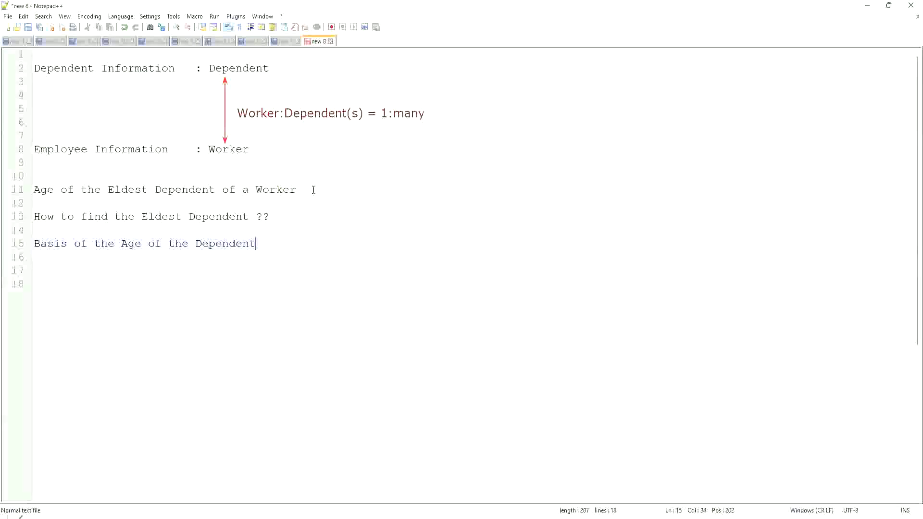
key("Return")
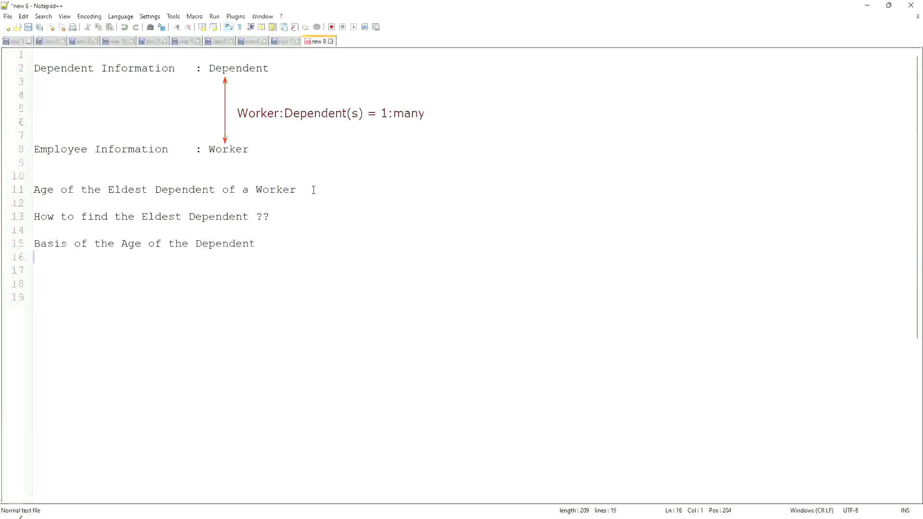
Type sample ages on line 16 and correct them to read '15, 10, 42'.
type("10, 15")
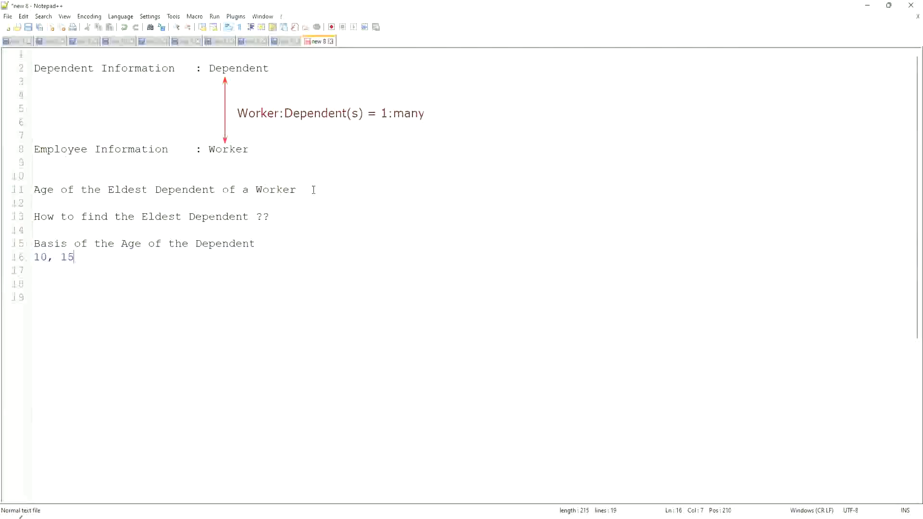
type(", ")
type("42")
key("Left")
key("Left")
key("Left")
key("Left")
key("Left")
key("Left")
key("shift+Right")
type("5")
key("Right")
key("Right")
key("Right")
key("shift+Right")
type("0")
key("End")
key("Return")
key("Return")
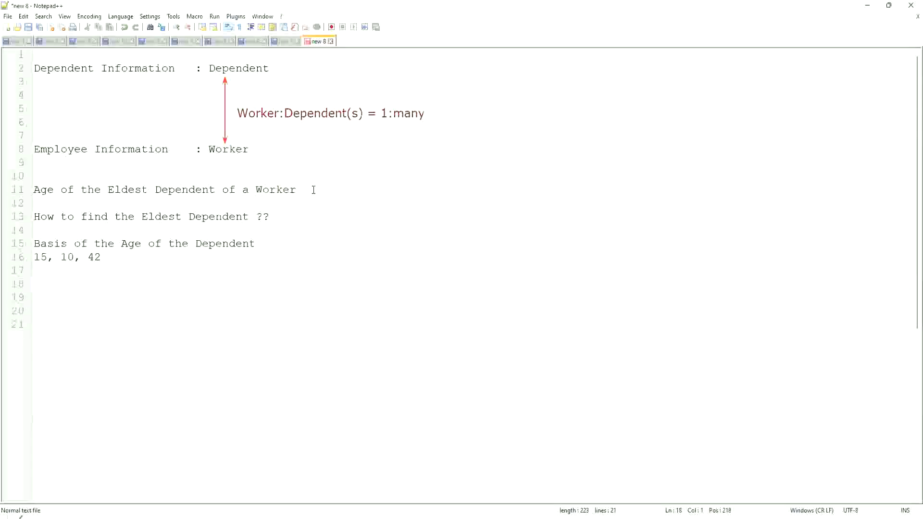
Write 'Sort - Descending : 42, 15, 10' on line 18 and highlight 42 as the largest.
type("Sort - Des")
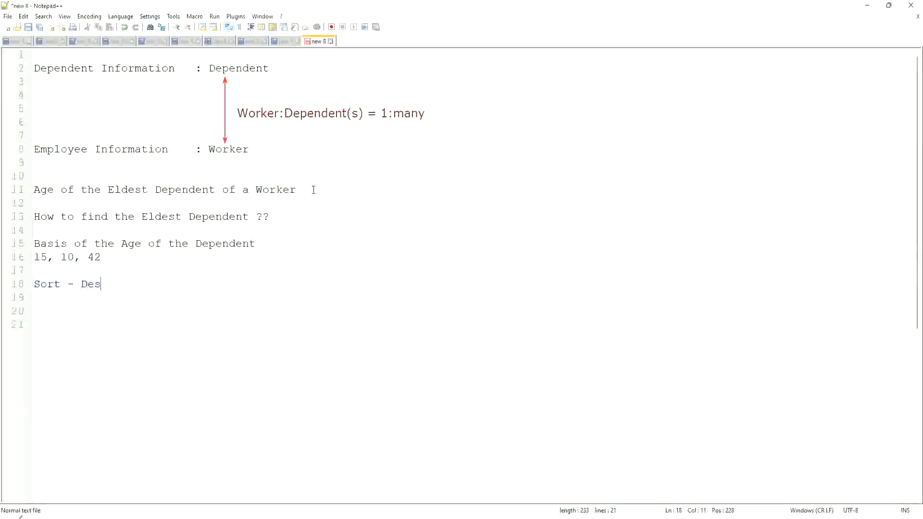
type("ending")
key("Left")
key("Left")
key("Left")
type("c")
key("Right")
key("Right")
key("Right")
key("Right")
type(": 42, 15, 10")
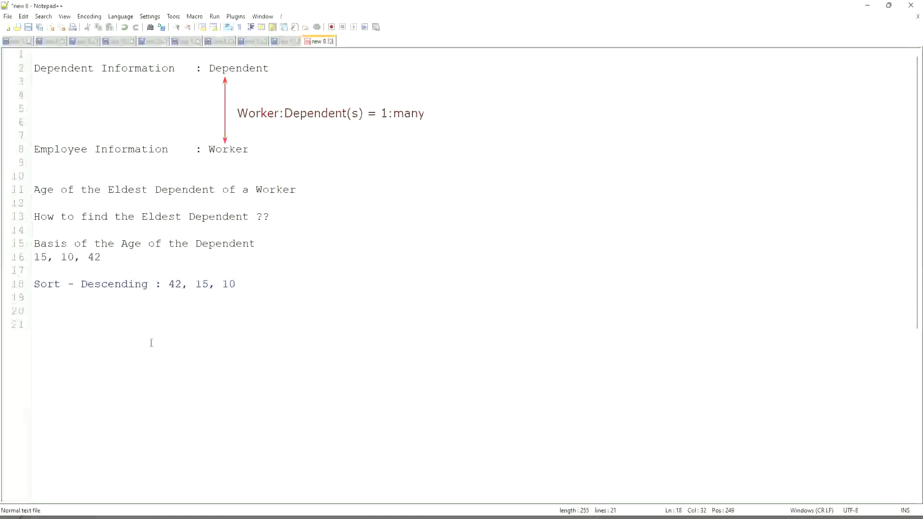
left_click_drag(168, 284, 186, 285)
left_click_drag(169, 284, 182, 282)
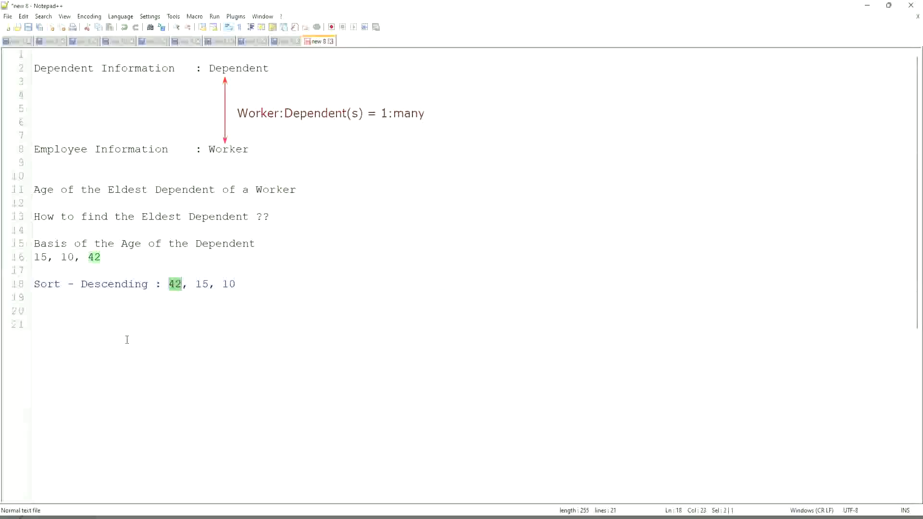
Add 'Take the First One' on line 19 and begin a new line with 'Eldest'.
left_click(276, 288)
key("Return")
type("Take the First One")
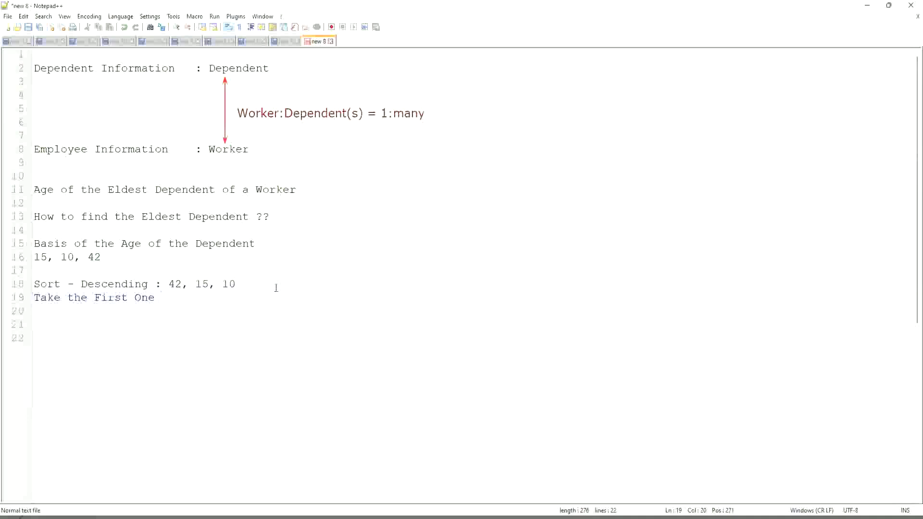
key("Return")
key("Return")
type("Eldest")
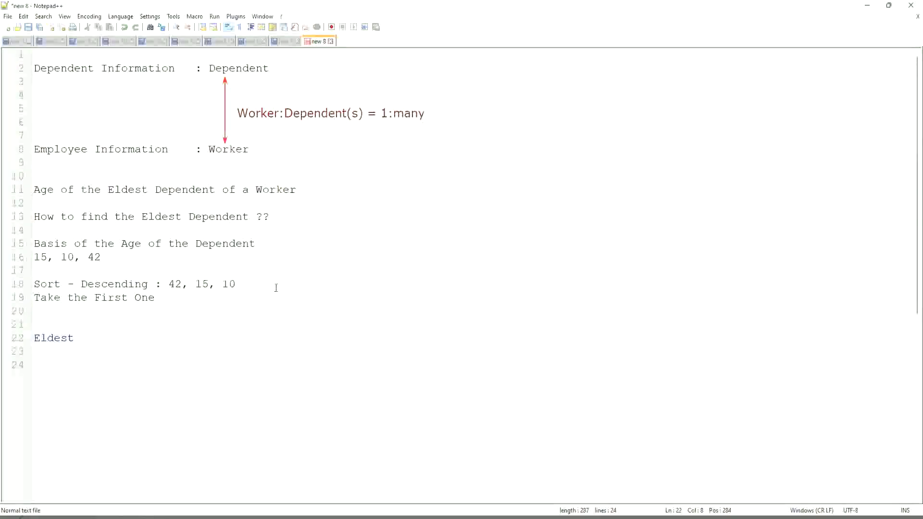
Add the age '35' on a new line 17 under the age list.
left_click(117, 257)
key("Return")
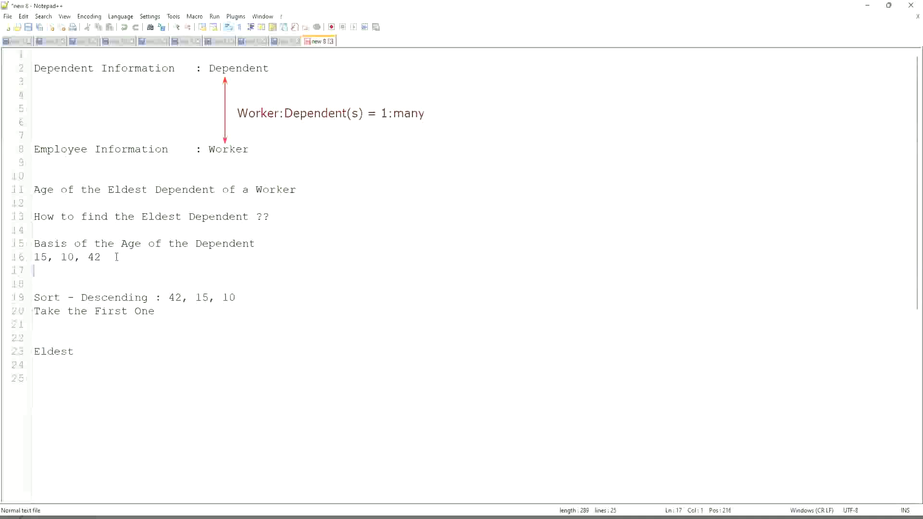
type("35")
left_click_drag(52, 271, 24, 272)
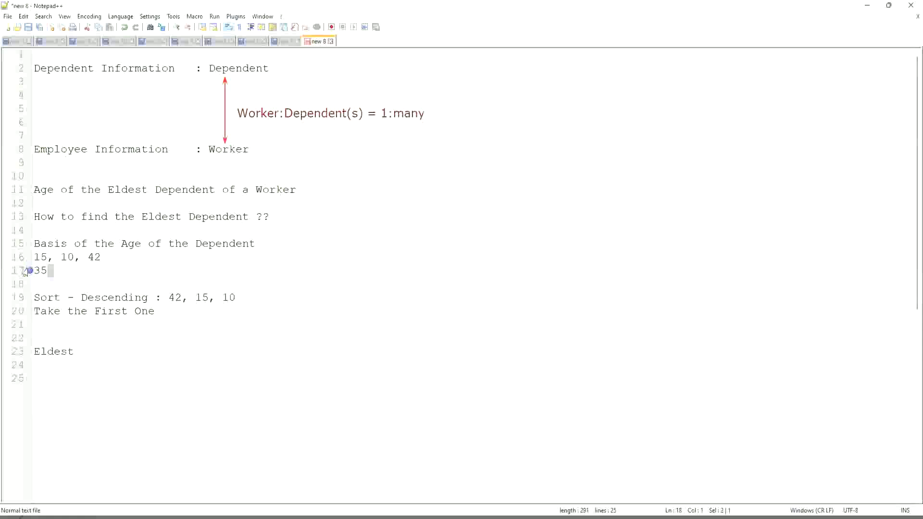
left_click(67, 272)
Select 'Eldest' to show its occurrences, then return to the end of line 16.
left_click(166, 296)
left_click(255, 298)
left_click(172, 310)
left_click(38, 354)
double_click(54, 353)
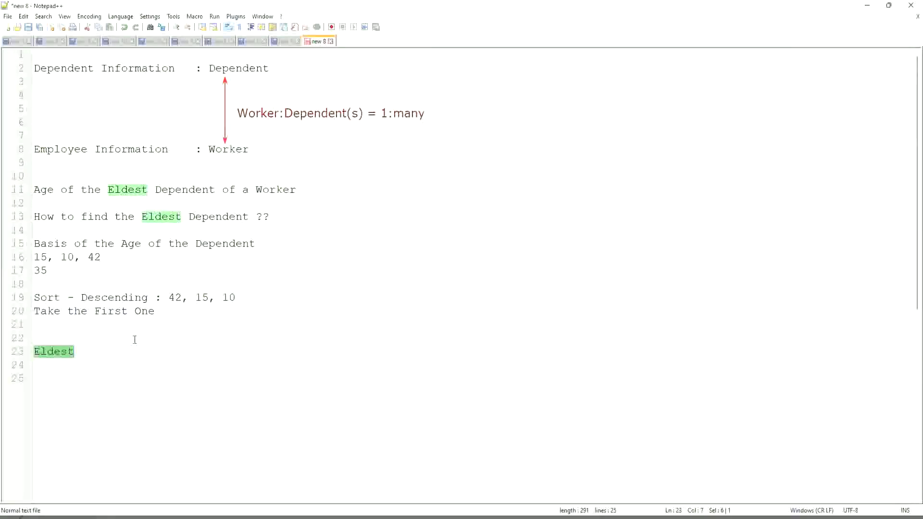
left_click(109, 258)
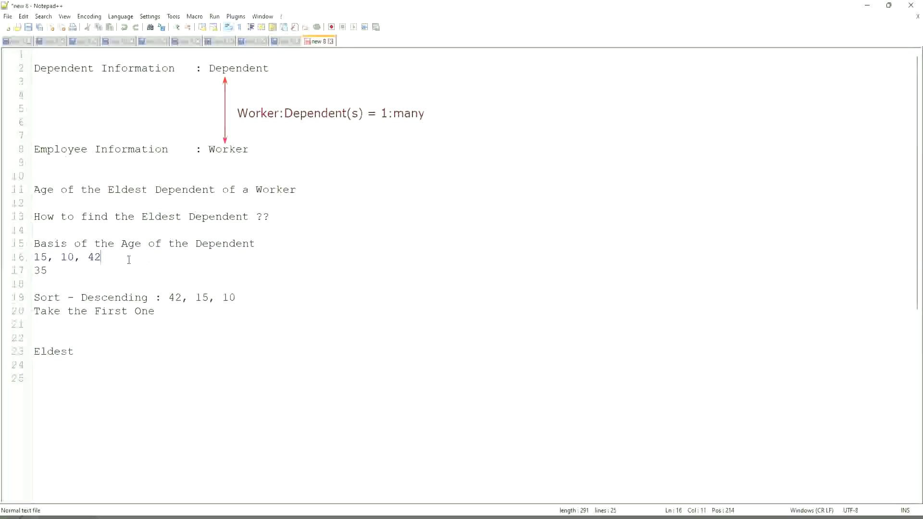
Append a second 42 to the line 16 ages, fixing spacing and deleting the stray 63.
type(",45")
type(",63")
key("shift+Right")
type("42")
key("Left")
key("BackSpace")
key("Right")
key("Right")
key("Left")
key("Left")
key("Left")
key("Left")
key("Left")
key("Left")
key("Left")
key("Left")
key("Right")
key("Right")
key("Right")
key("Right")
key("Right")
key("Right")
key("Right")
key("shift+Right")
key("shift+Right")
key("shift+Right")
key("Delete")
key("BackSpace")
type("3, 75, 82")
key("shift+Home")
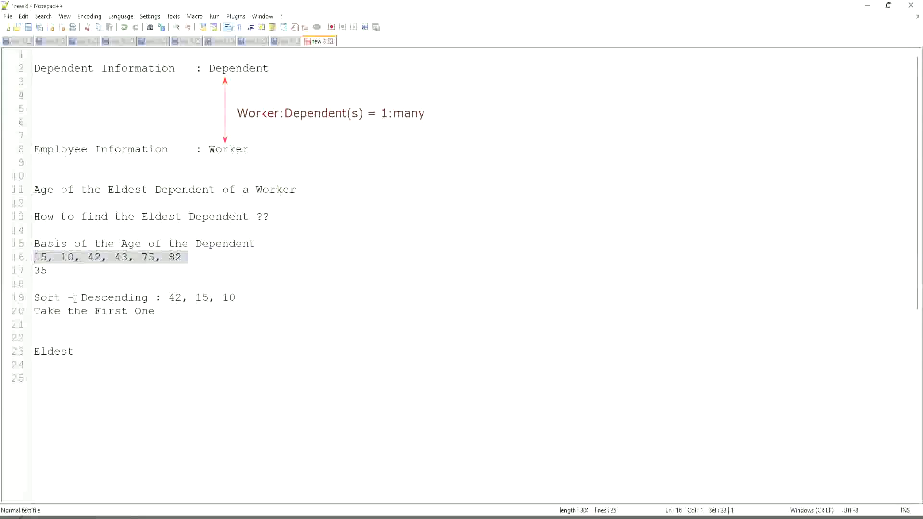
key("Down")
key("Down")
left_click(108, 298)
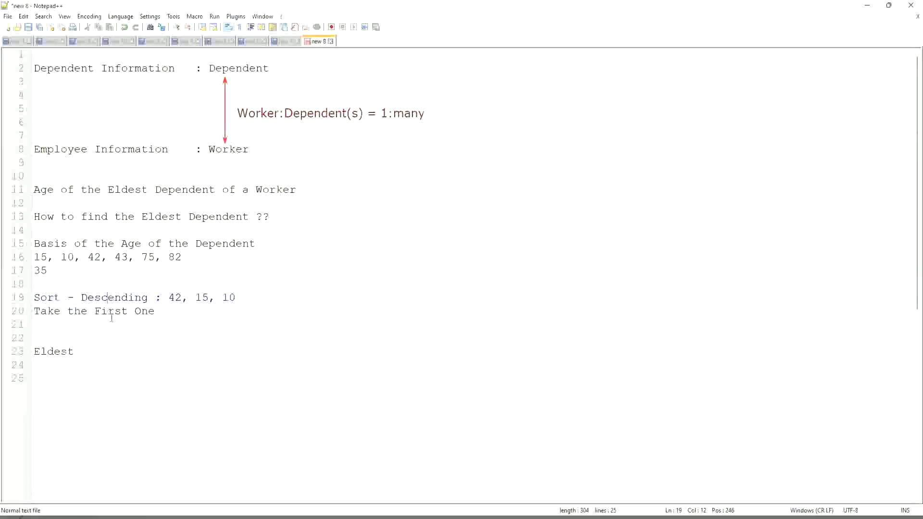
left_click(115, 298)
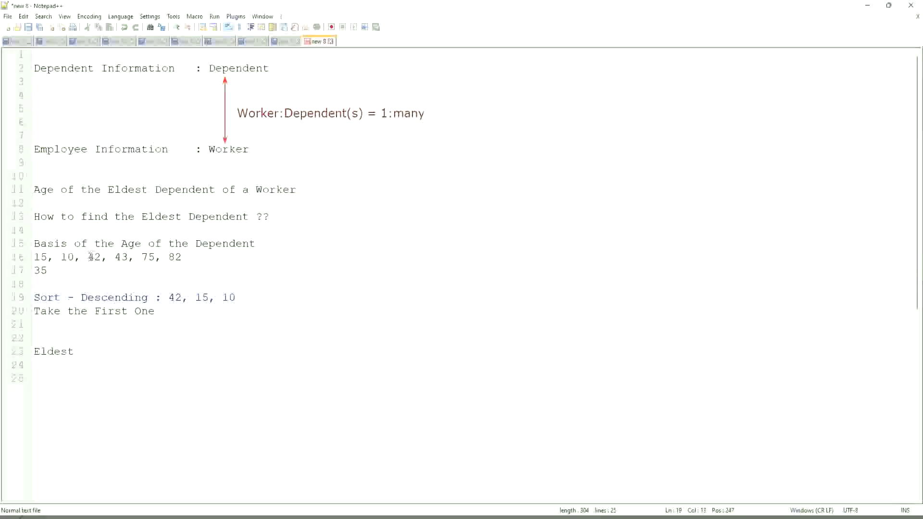
left_click_drag(88, 257, 128, 257)
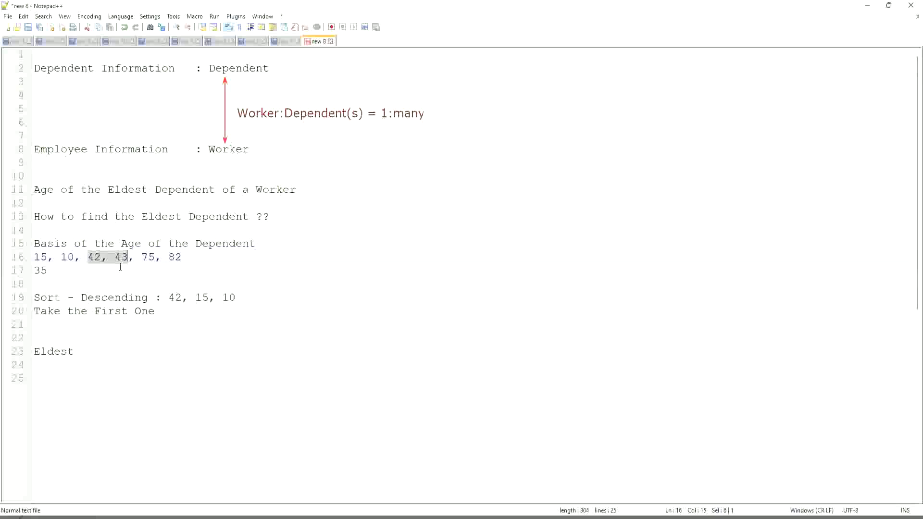
left_click(121, 258)
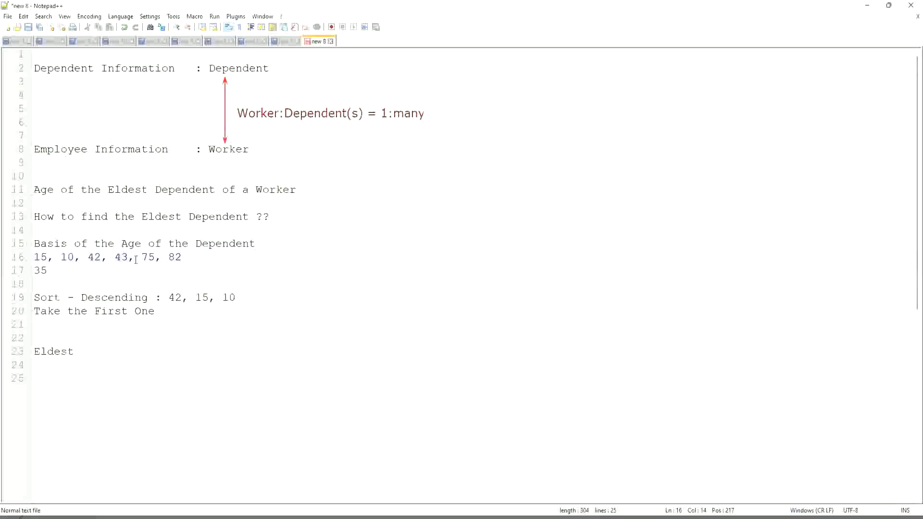
left_click(94, 259)
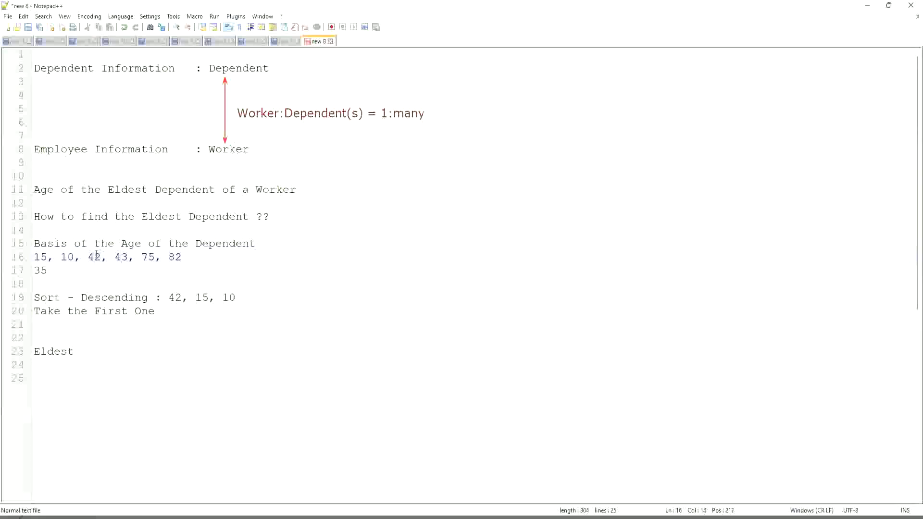
left_click(26, 259)
left_click(205, 258)
left_click(176, 258)
left_click(107, 255)
left_click(96, 298)
left_click(102, 311)
Highlight the matches of 'Dependent', then open blank lines below the Eldest line.
double_click(227, 149)
left_click(249, 154)
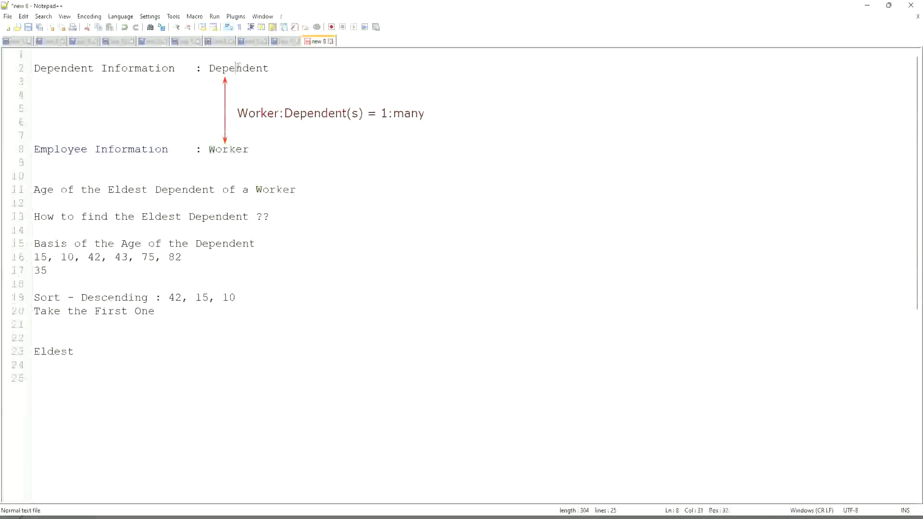
left_click(246, 149)
left_click(102, 357)
key("Return")
key("Return")
key("Return")
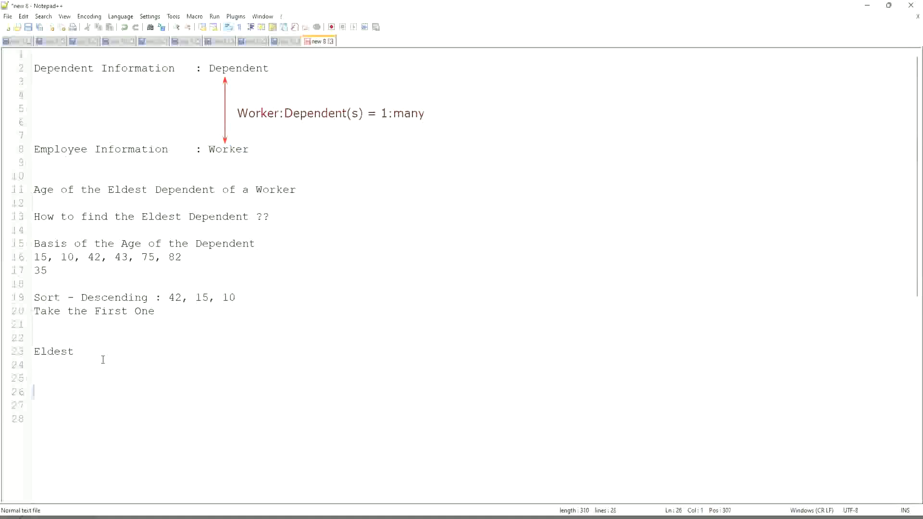
Write 'Extract Single Instance (ESI) / Lookup Related Value (LRV)' on the new line.
type("Extract Single Instance ")
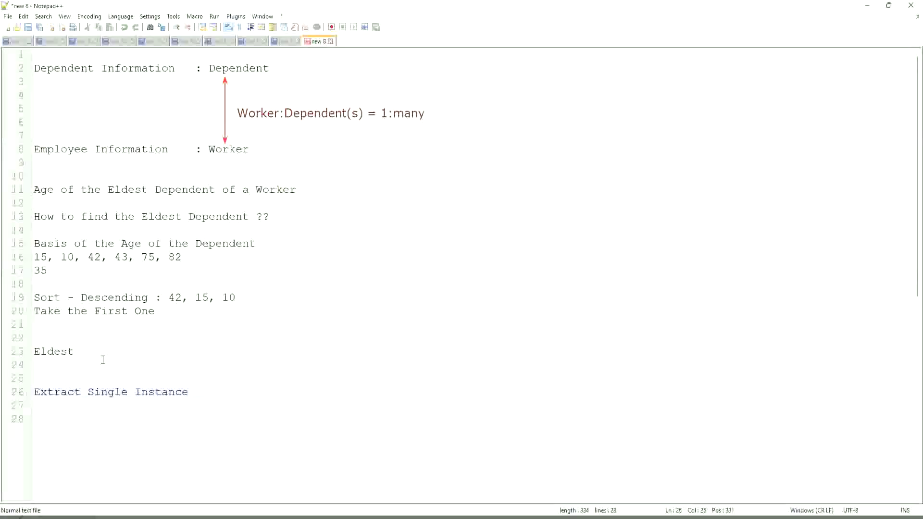
type("/ Lookup Related Value")
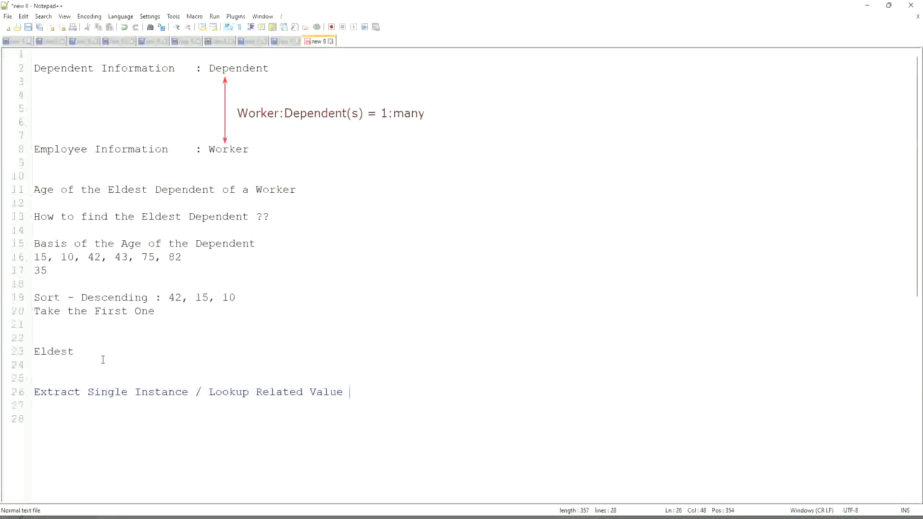
left_click(189, 391)
type("(ESI)")
left_click(404, 392)
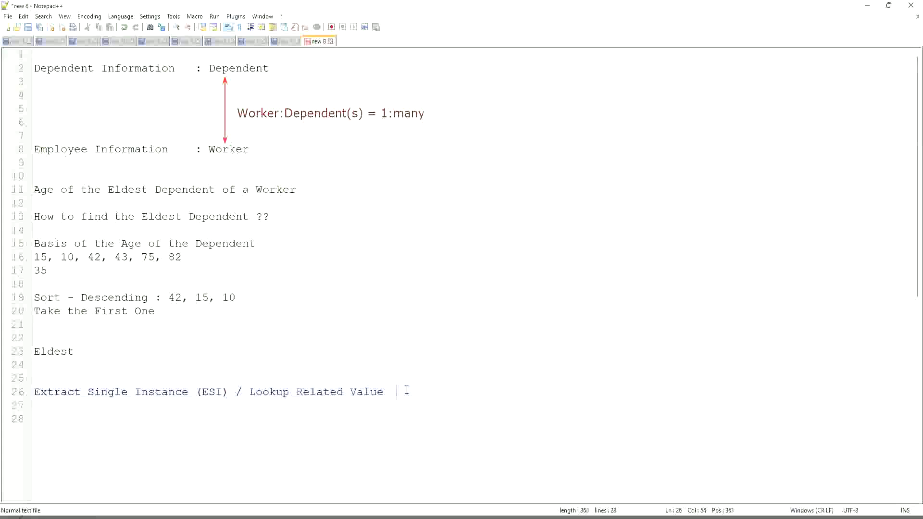
type("(LRV)")
left_click(423, 356)
left_click(222, 392)
left_click_drag(206, 392, 190, 402)
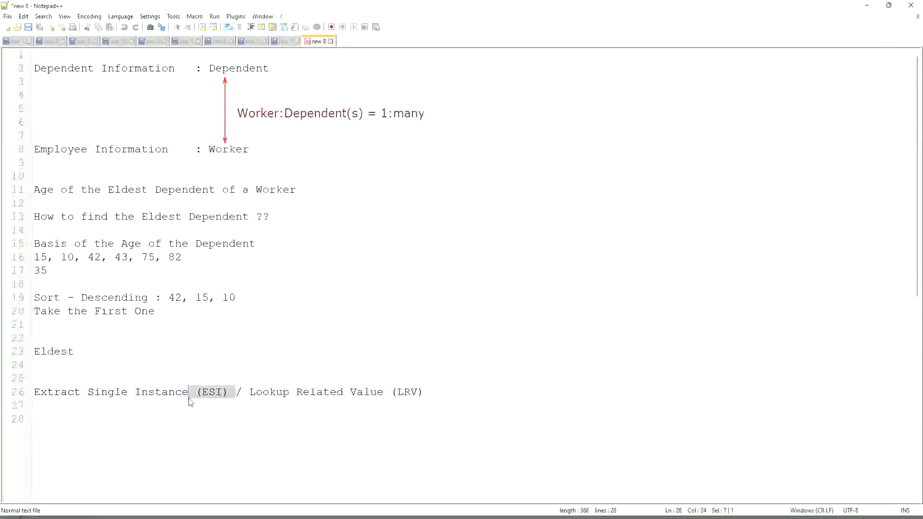
double_click(211, 392)
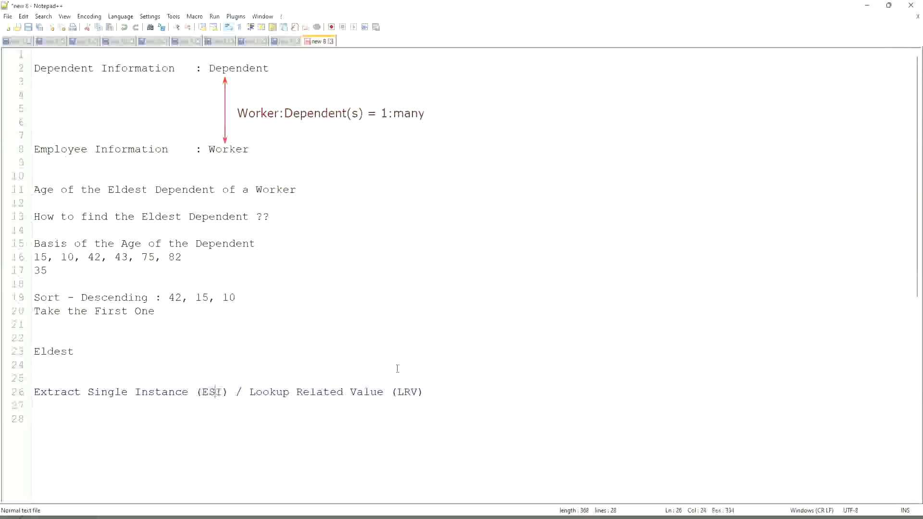
double_click(408, 391)
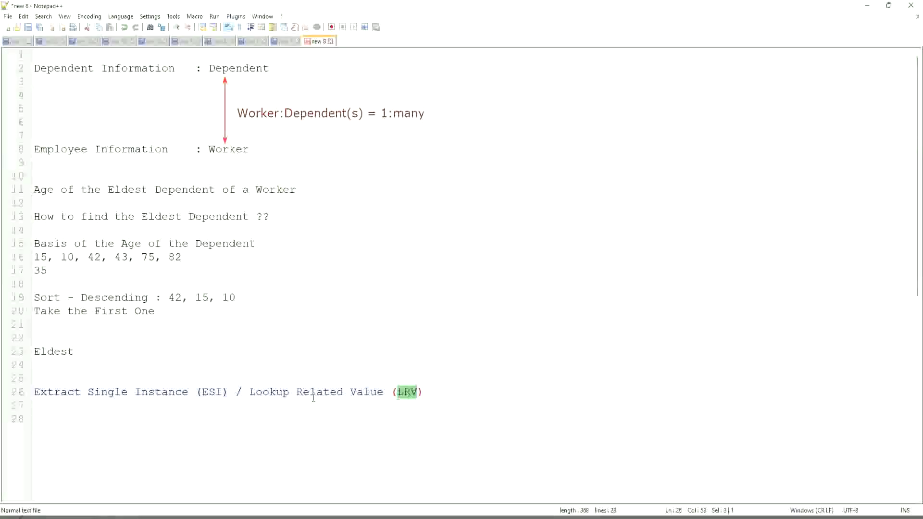
left_click(101, 392)
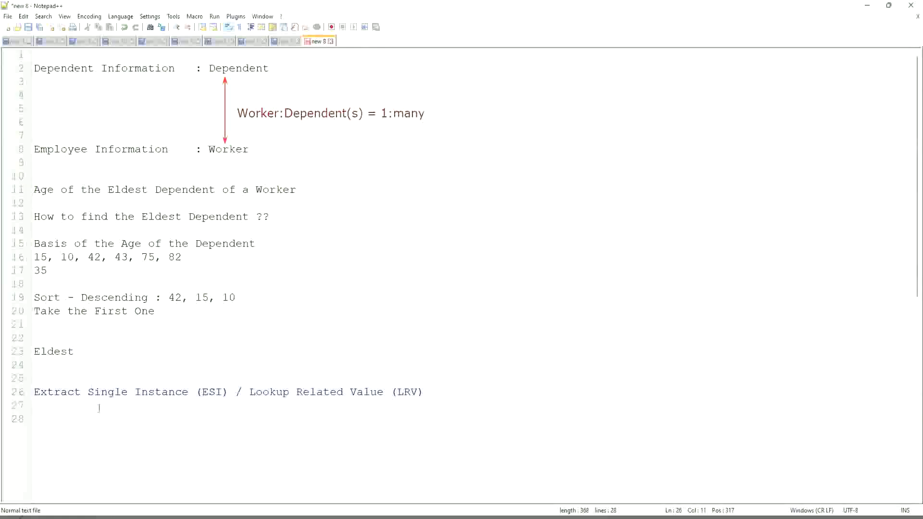
key("Right")
key("Right")
key("Right")
left_click_drag(230, 392, 9, 382)
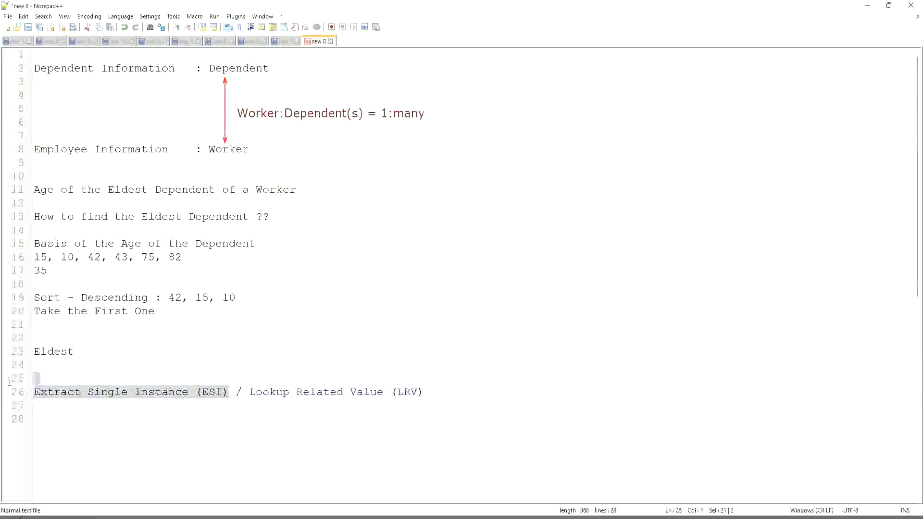
left_click(135, 392)
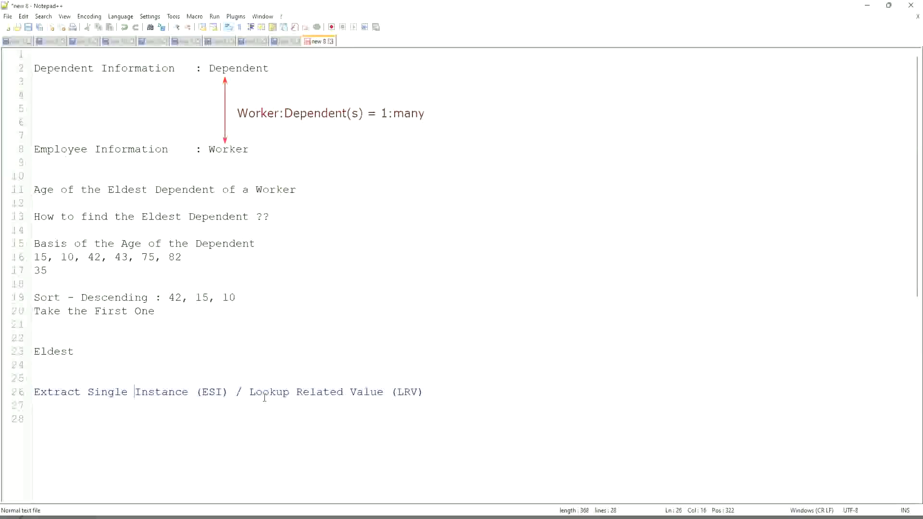
left_click_drag(249, 392, 383, 392)
left_click_drag(452, 392, 456, 392)
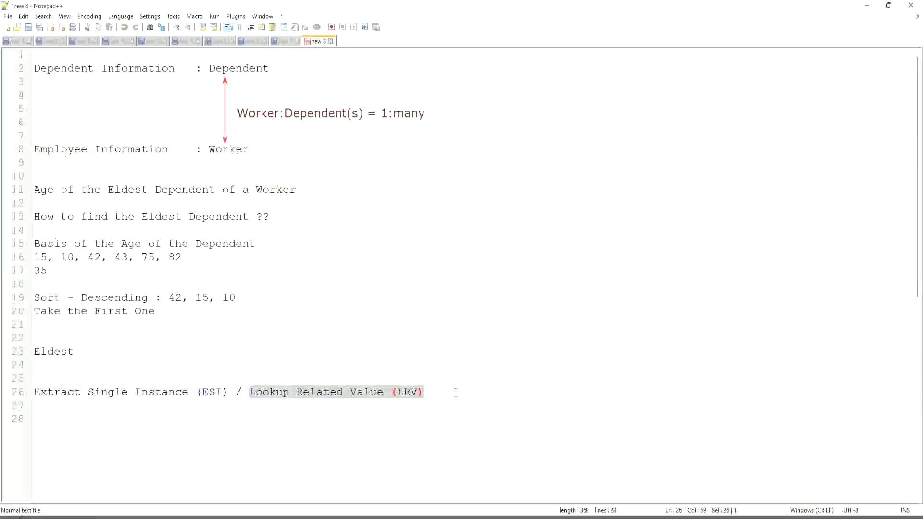
left_click(429, 339)
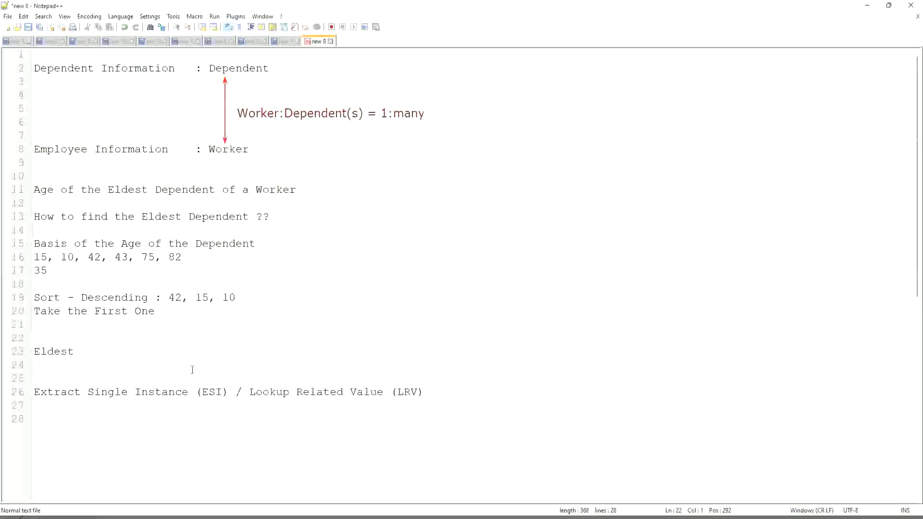
left_click(174, 371)
left_click(208, 392)
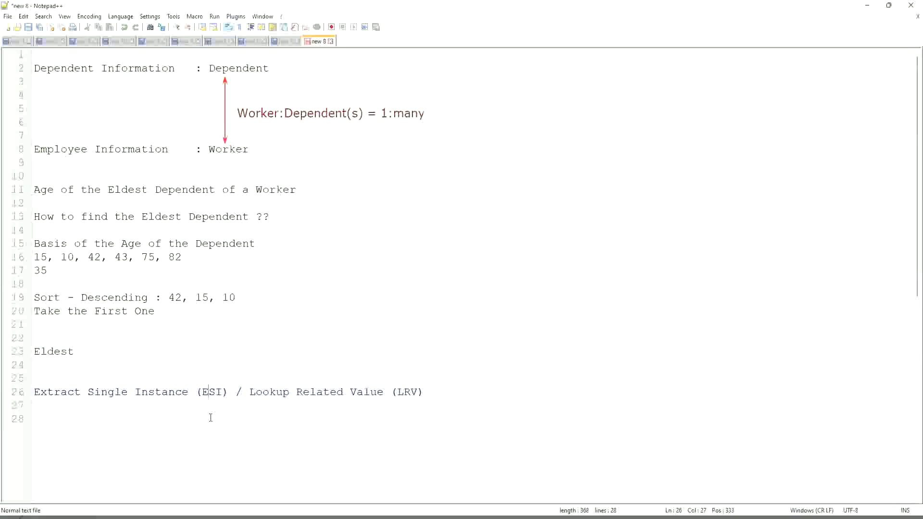